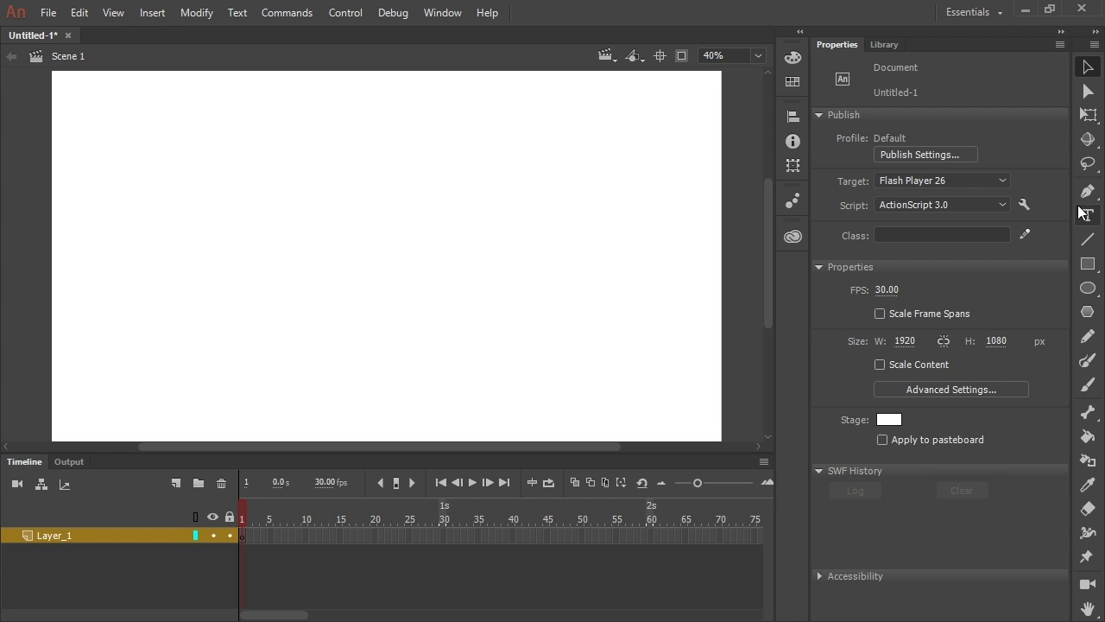
# Widen the tool palette to two columns and activate the Rectangle Primitive tool.
pyautogui.moveTo(1071, 203); pyautogui.dragTo(1034, 203)
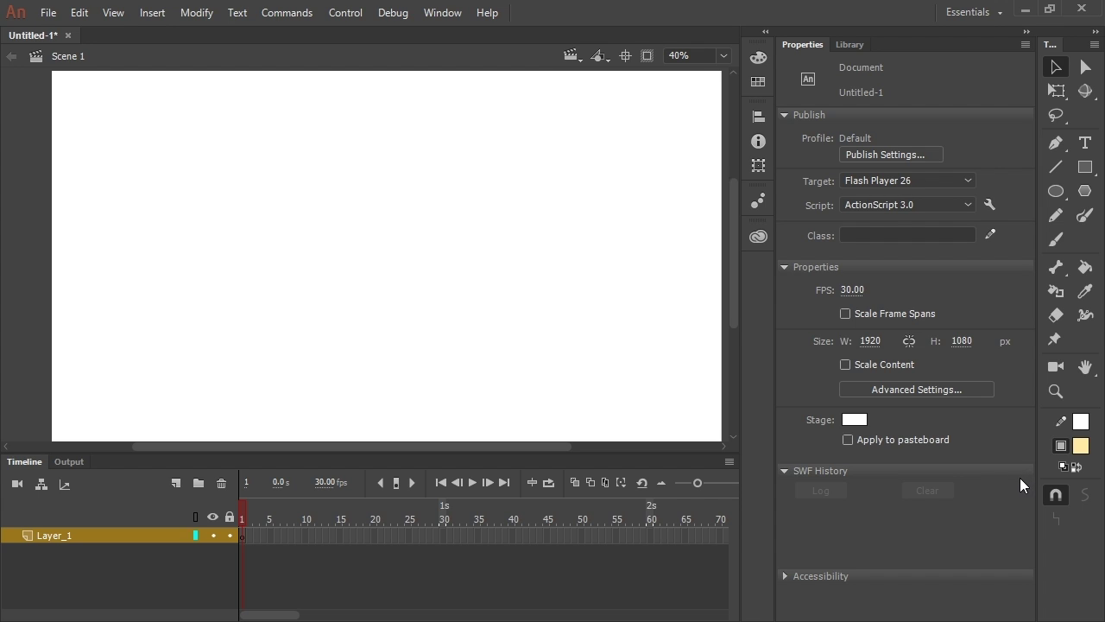
pyautogui.click(1085, 169)
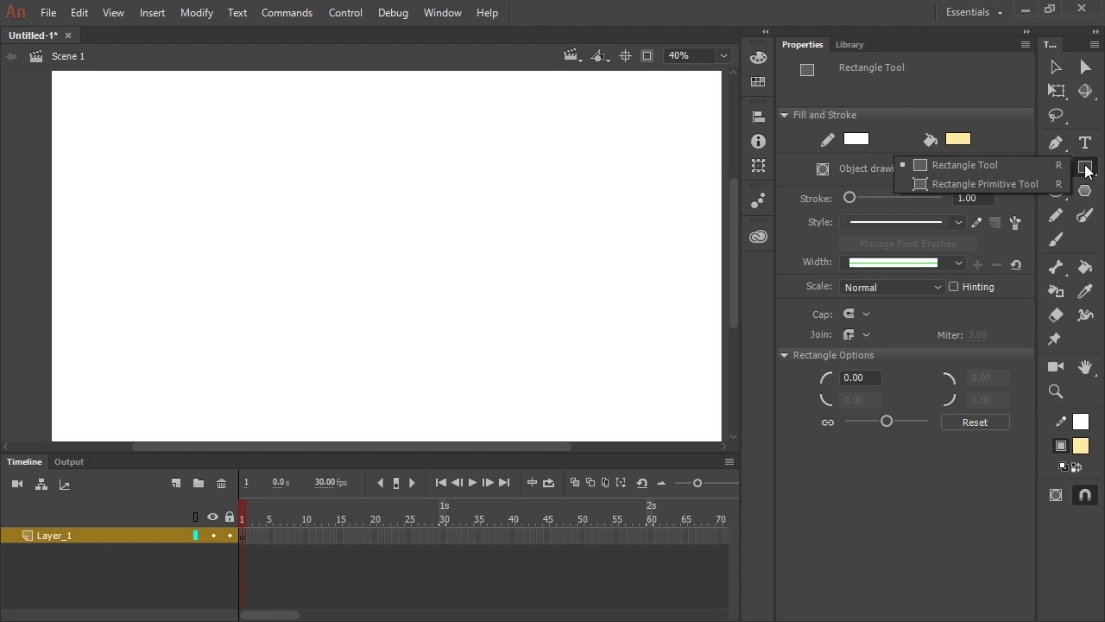
pyautogui.click(1001, 182)
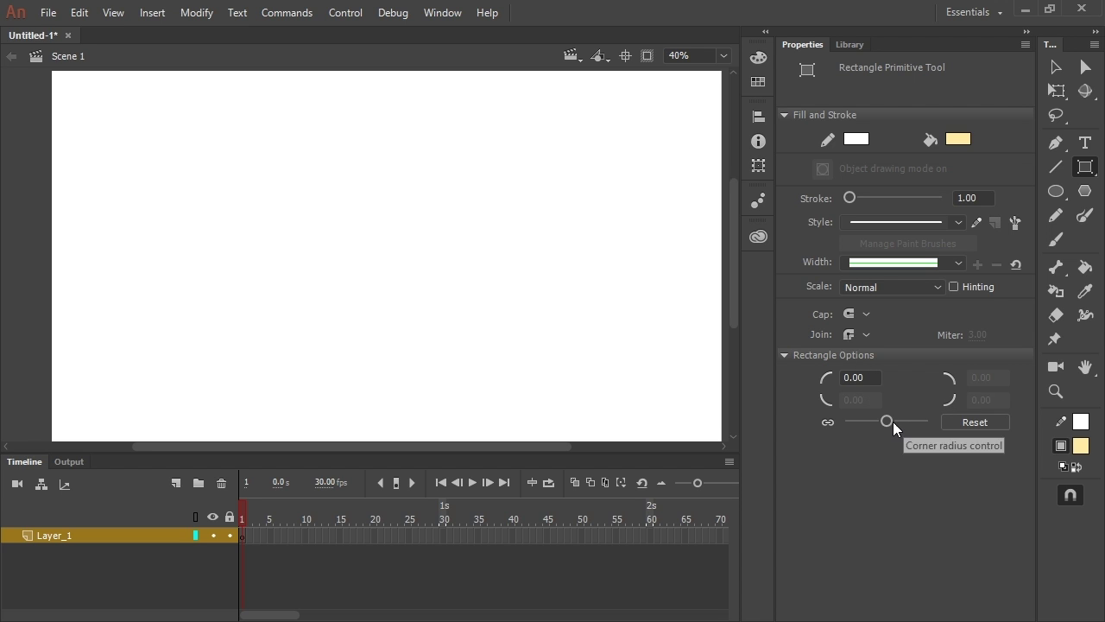
pyautogui.moveTo(887, 420)
pyautogui.mouseDown()
pyautogui.moveTo(904, 419)
pyautogui.moveTo(862, 423)
pyautogui.moveTo(890, 422)
pyautogui.mouseUp()
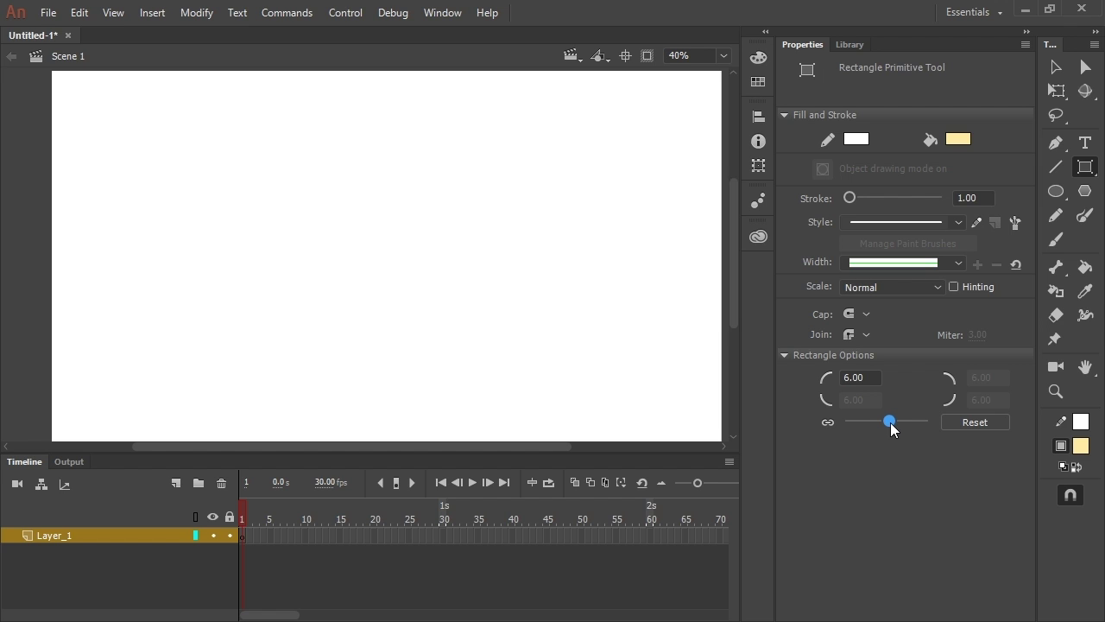
pyautogui.click(872, 386)
pyautogui.write('0')
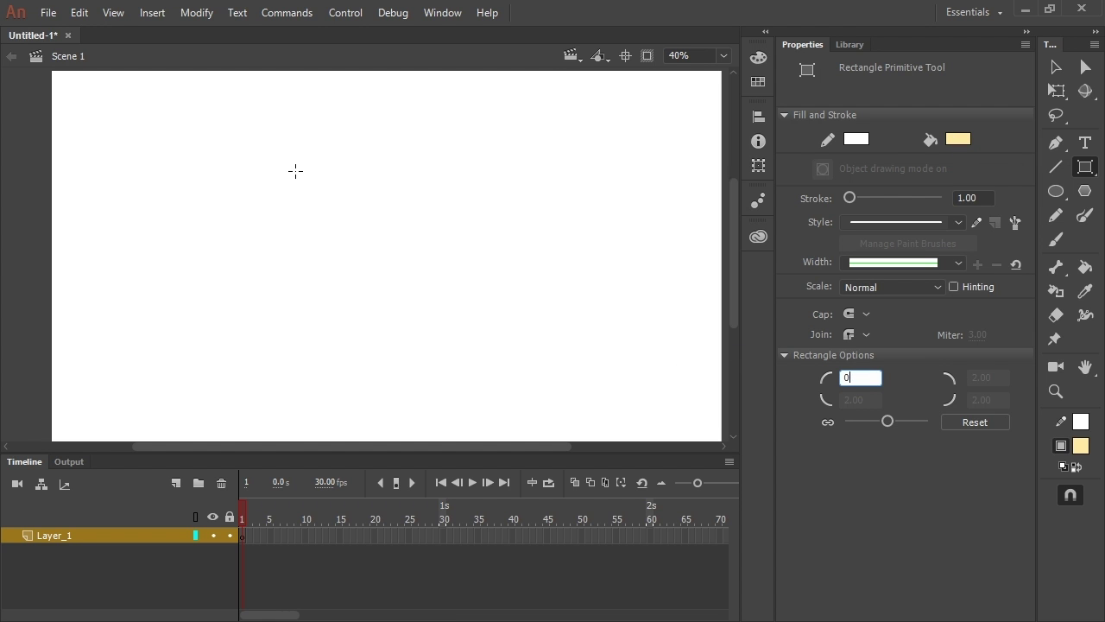
pyautogui.moveTo(314, 164); pyautogui.dragTo(398, 279)
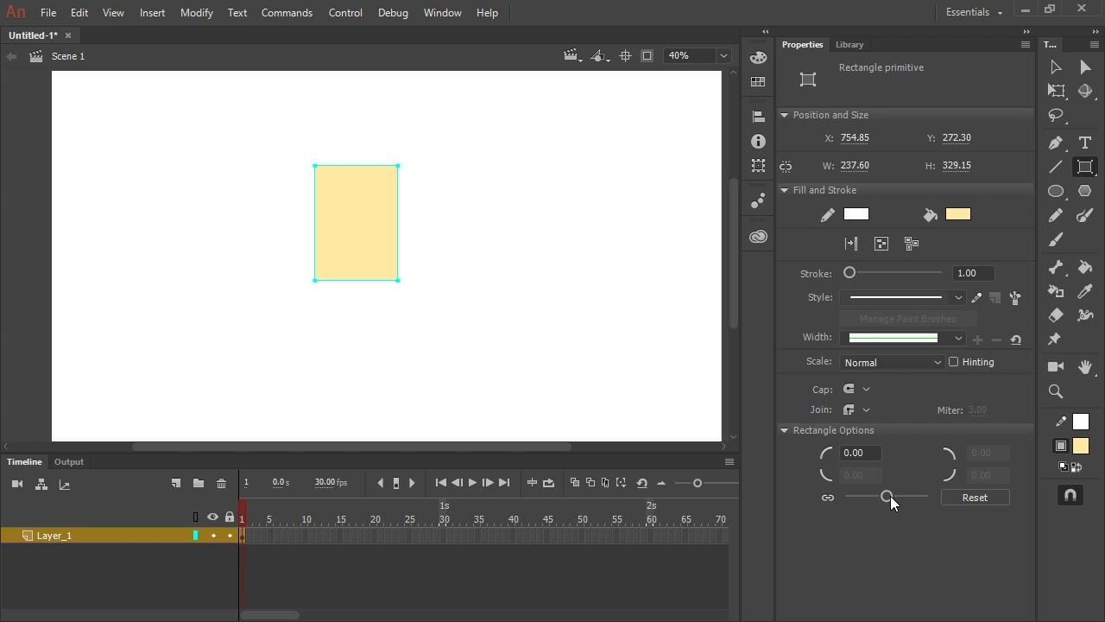
pyautogui.moveTo(886, 497); pyautogui.dragTo(934, 497)
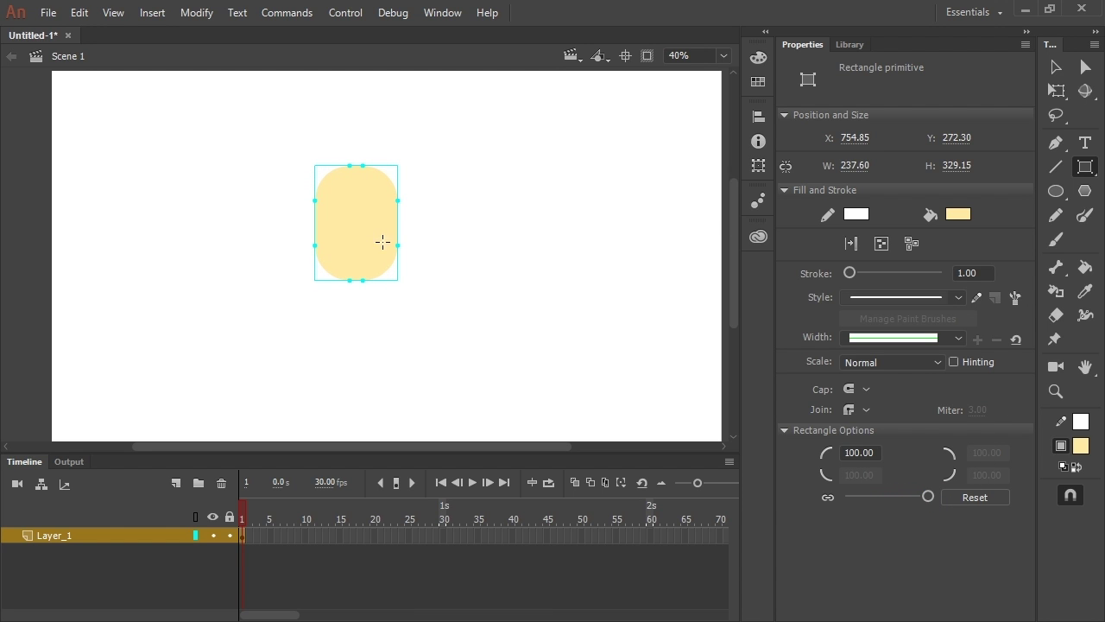
pyautogui.press('Delete')
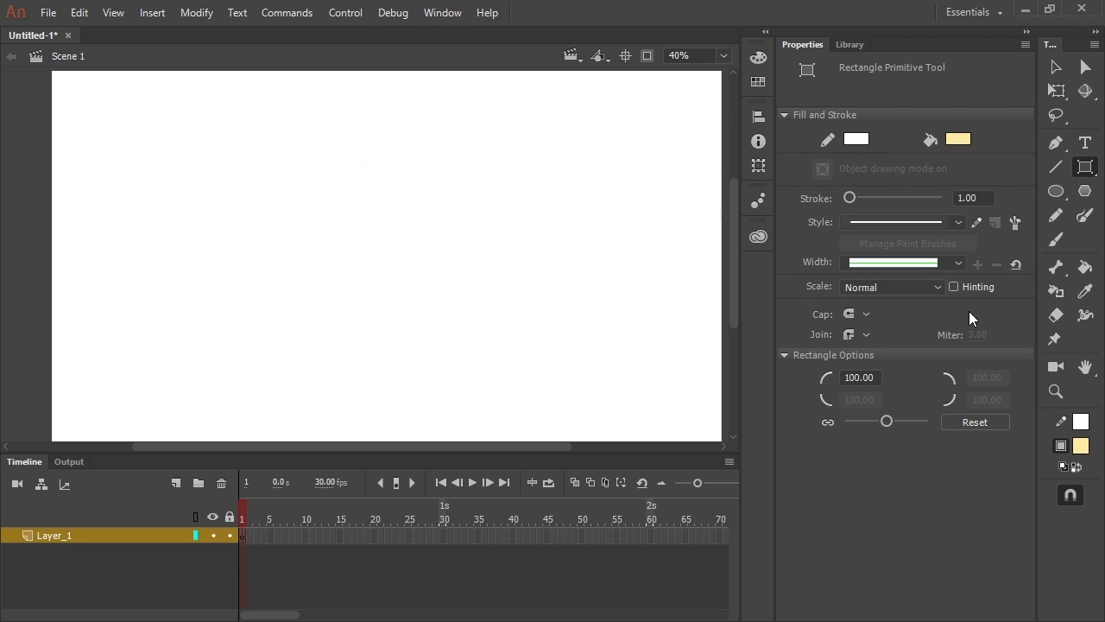
# Draw the head as a pale yellow rectangle primitive with a corner radius of 100 in the upper middle of the stage.
pyautogui.click(1086, 166)
pyautogui.moveTo(890, 423); pyautogui.dragTo(931, 426)
pyautogui.moveTo(321, 176); pyautogui.dragTo(394, 272)
pyautogui.press('v')
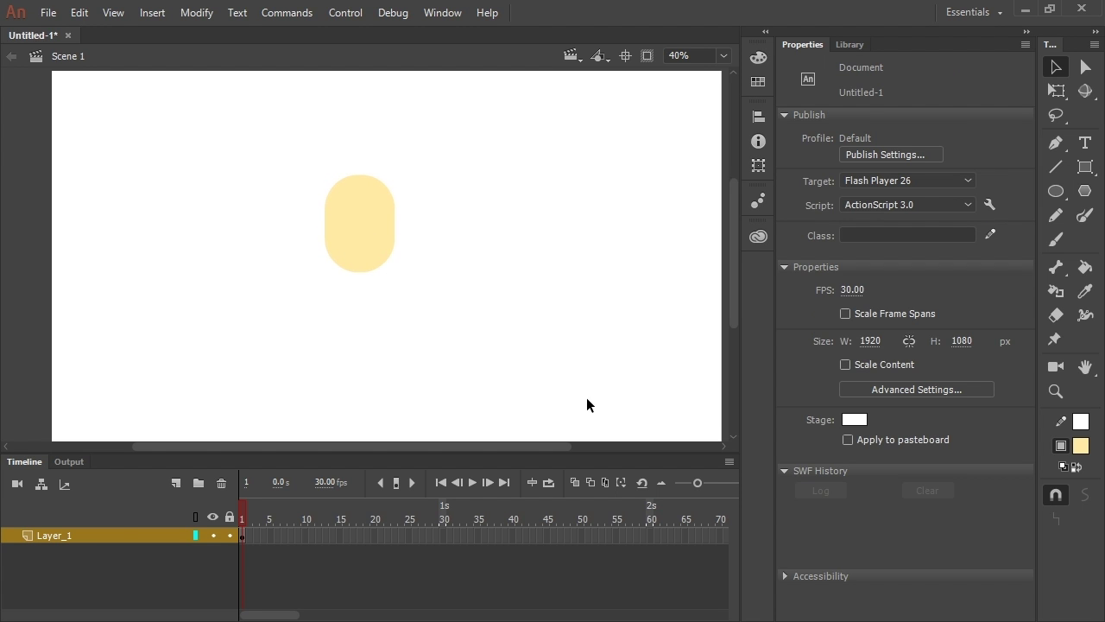
# Draw a black oval without stroke, about 154 × 205 px, in object drawing mode beside the head.
pyautogui.click(1055, 191)
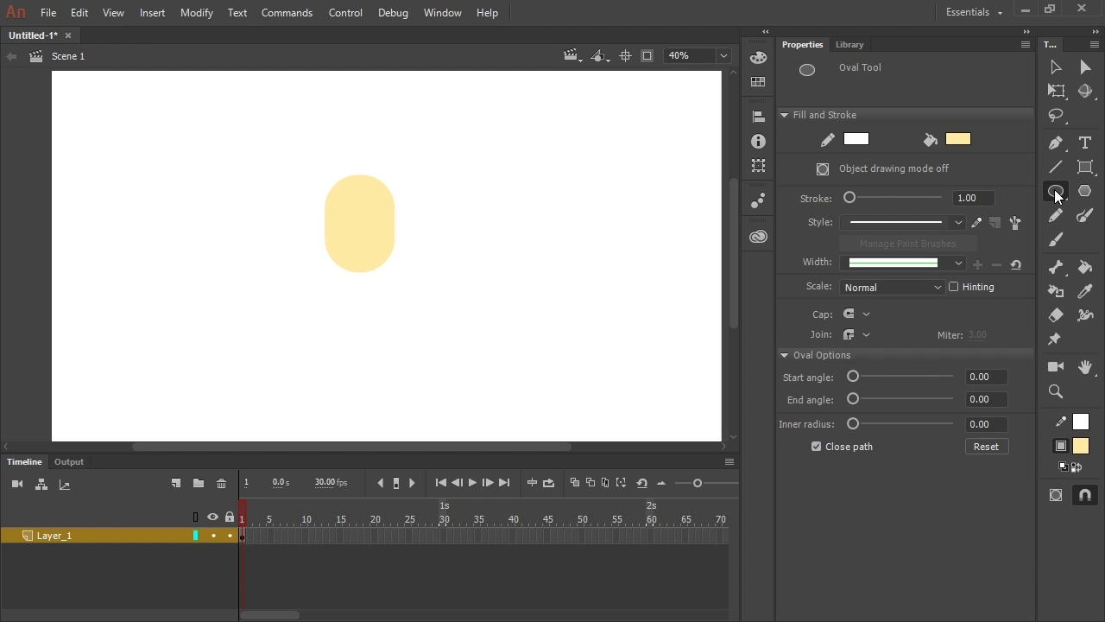
pyautogui.click(959, 140)
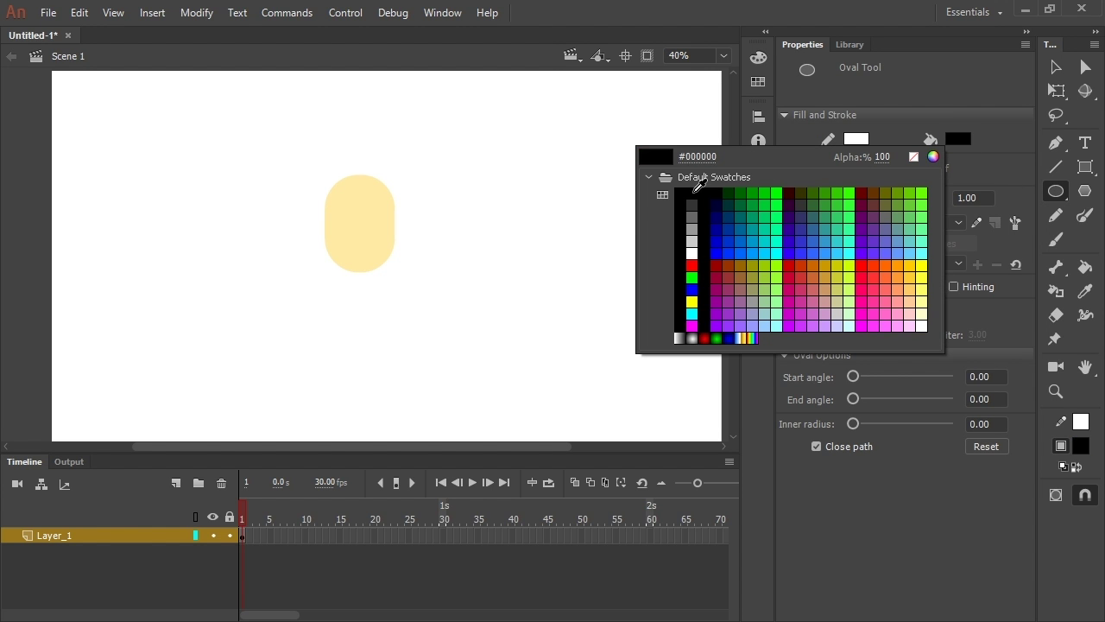
pyautogui.click(689, 196)
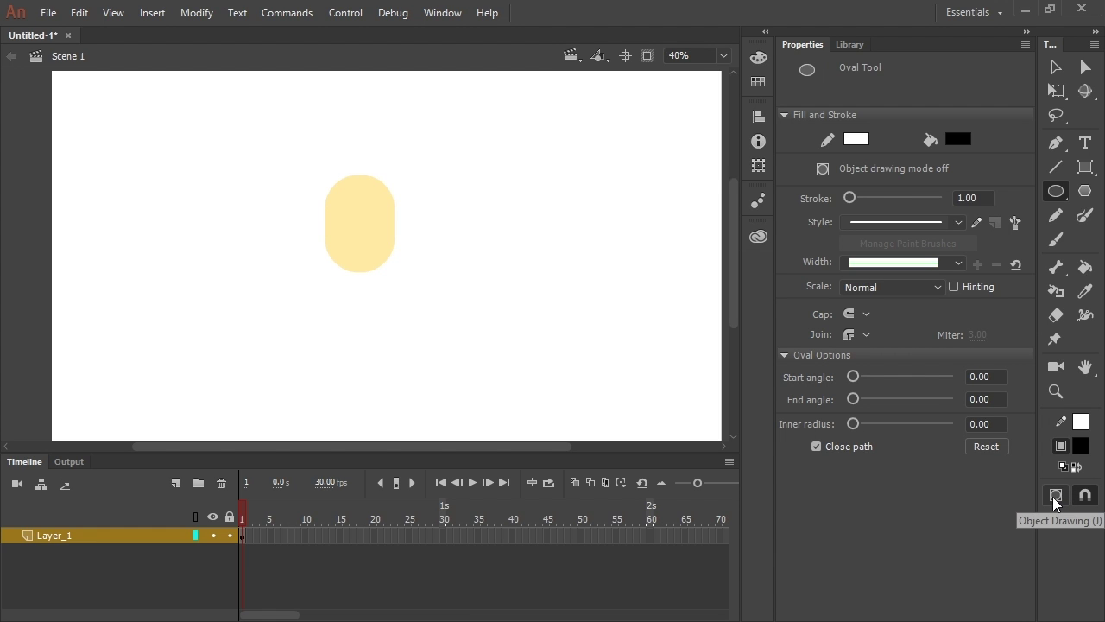
pyautogui.click(1055, 495)
pyautogui.moveTo(463, 220); pyautogui.dragTo(518, 290)
pyautogui.click(1055, 67)
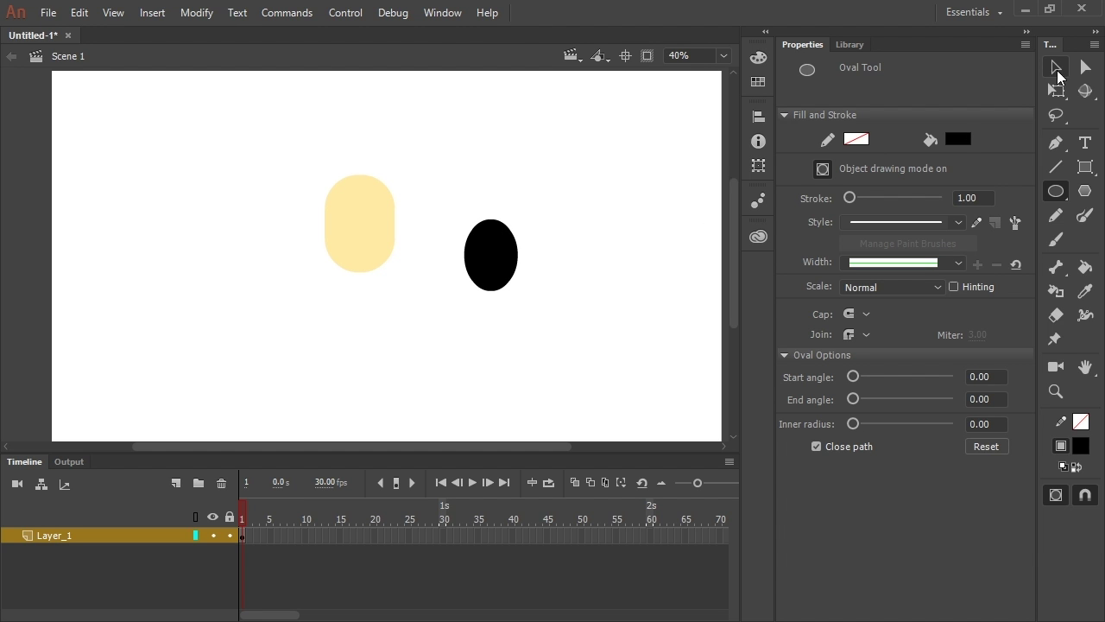
pyautogui.click(499, 275)
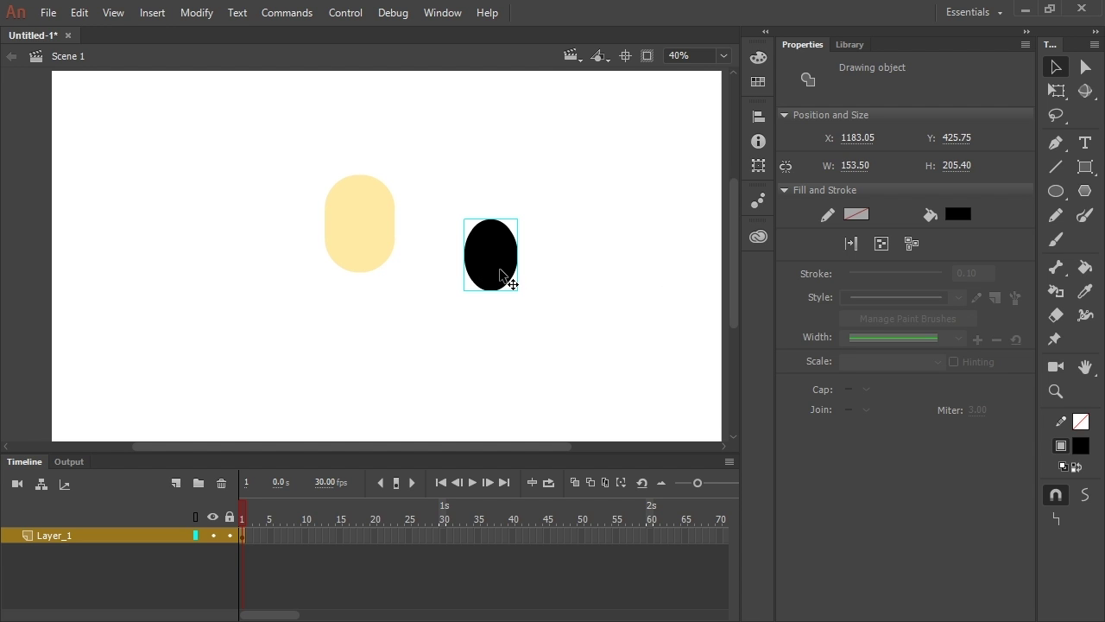
# Scale the black oval down to about 27 × 37 px and place it on the head as the left eye.
pyautogui.scroll(3, 436, 232)
pyautogui.moveTo(436, 232); pyautogui.dragTo(565, 278)
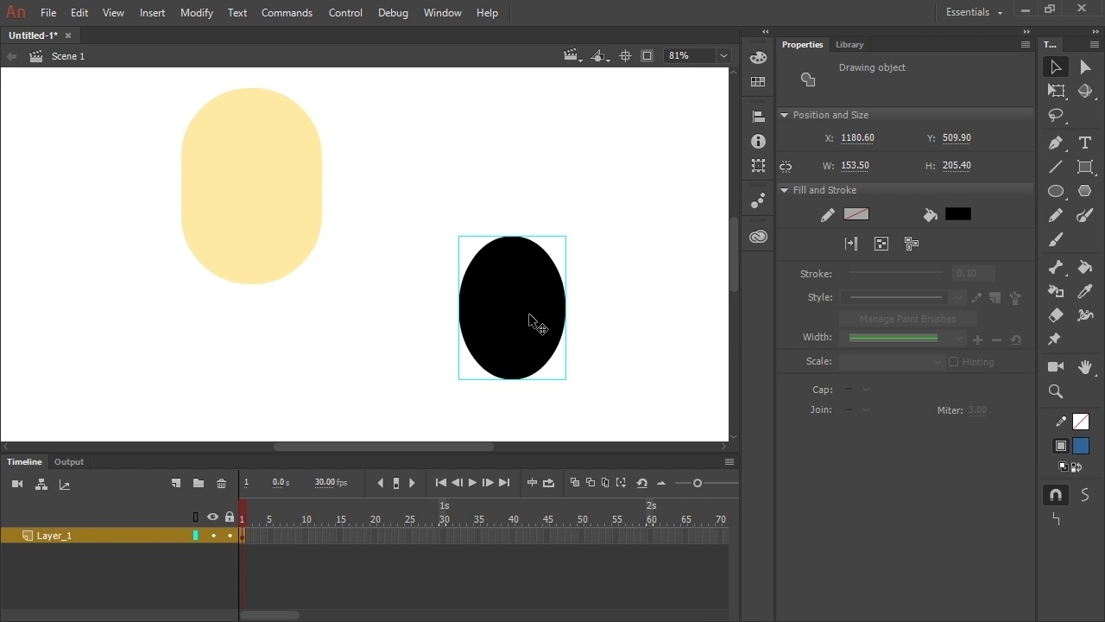
pyautogui.press('q')
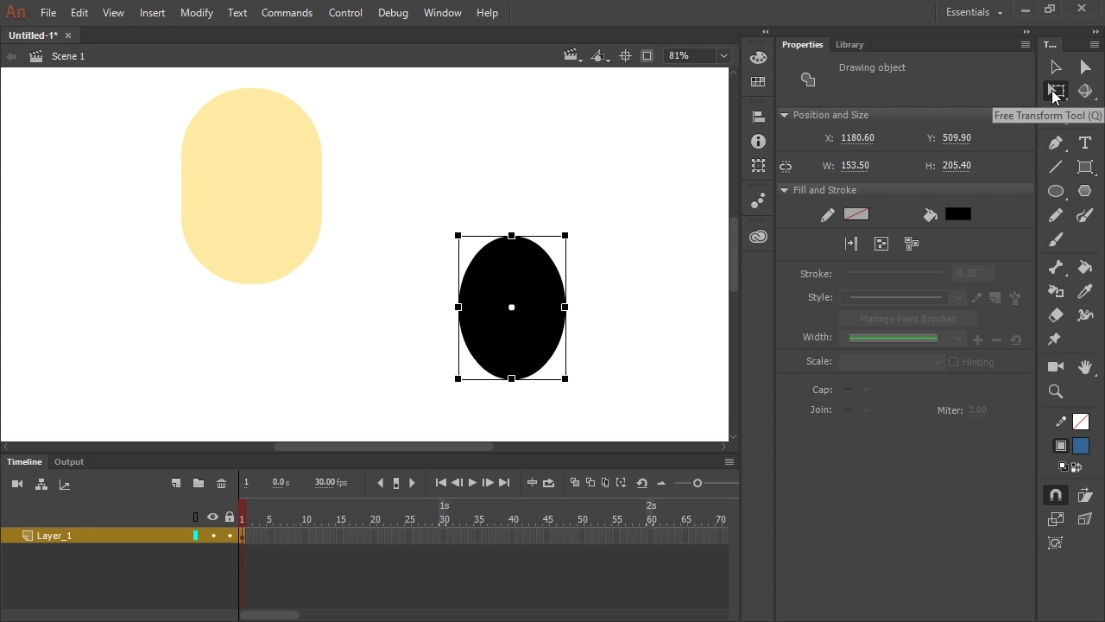
pyautogui.moveTo(566, 235); pyautogui.dragTo(530, 283)
pyautogui.moveTo(520, 321); pyautogui.dragTo(230, 186)
pyautogui.press('v')
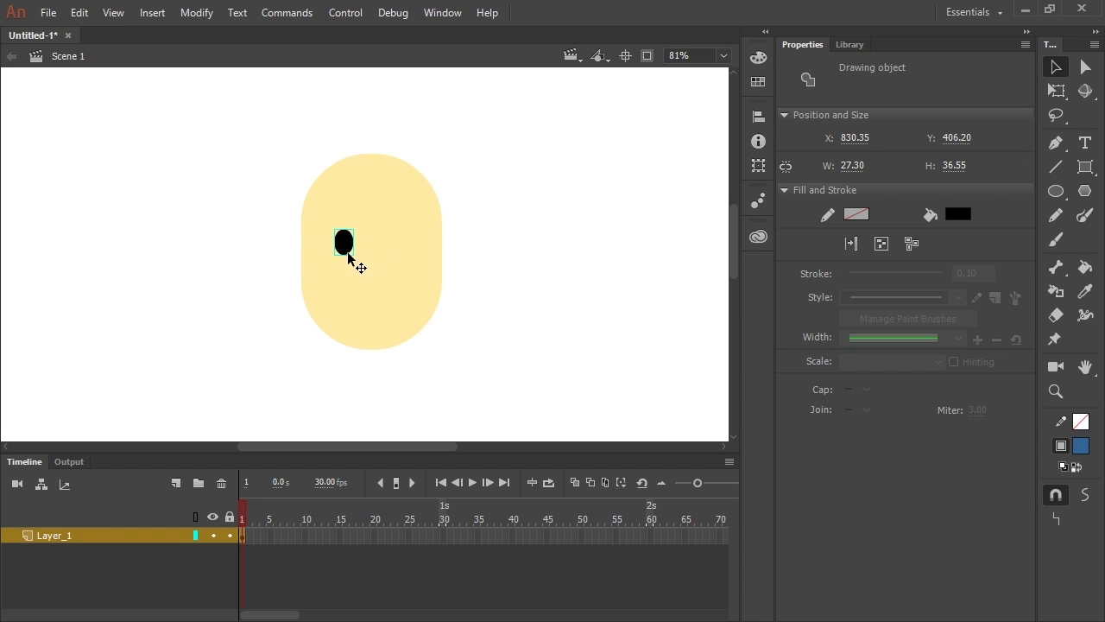
# Duplicate the eye horizontally as the right eye and adjust both eyes so they sit closer together.
pyautogui.moveTo(349, 256); pyautogui.dragTo(392, 247)
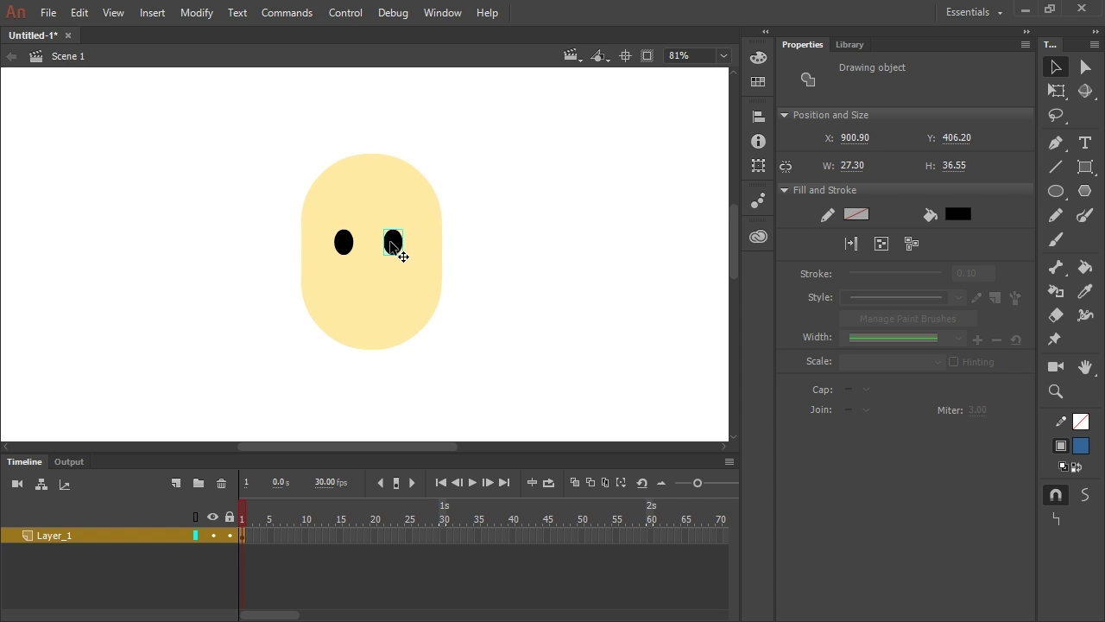
pyautogui.click(349, 249)
pyautogui.hotkey('shift', 'Right')
pyautogui.moveTo(399, 251); pyautogui.dragTo(401, 251)
pyautogui.click(505, 248)
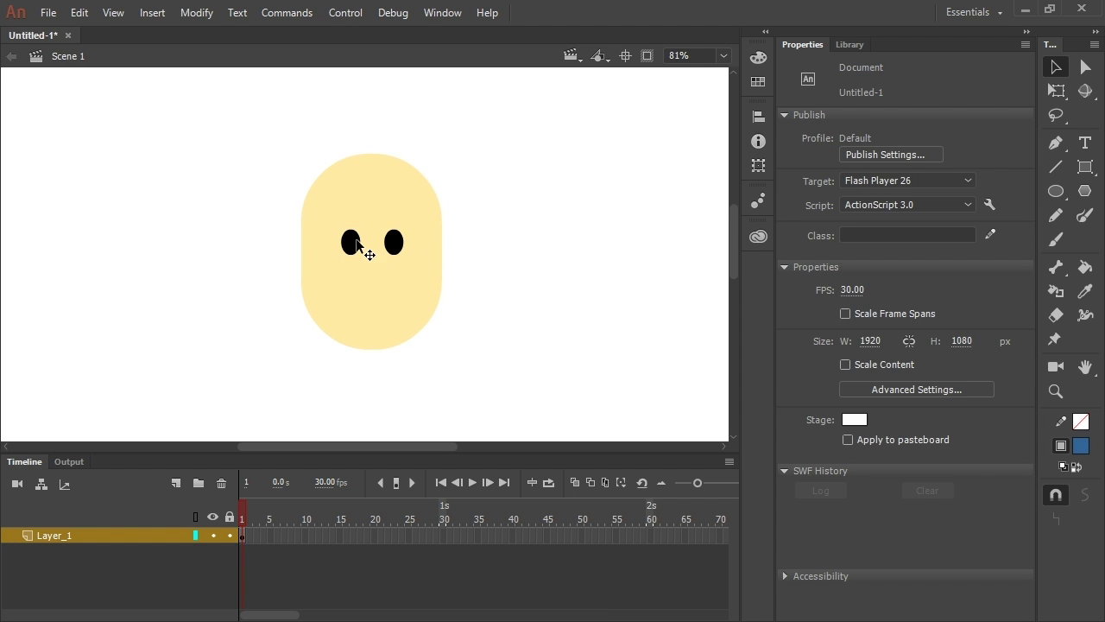
# Add a small white oval highlight without stroke to the upper left of each black eye.
pyautogui.hotkey('ctrl', '=')
pyautogui.hotkey('ctrl', '=')
pyautogui.click(1055, 191)
pyautogui.click(956, 140)
pyautogui.click(643, 226)
pyautogui.moveTo(353, 280)
pyautogui.mouseDown()
pyautogui.moveTo(370, 298)
pyautogui.moveTo(365, 287)
pyautogui.moveTo(535, 289)
pyautogui.mouseUp()
pyautogui.press('v')
pyautogui.hotkey('ctrl', '-')
pyautogui.hotkey('ctrl', '-')
pyautogui.click(468, 337)
# Set the Oval tool's fill to dark red #700000 and add the colour to the swatches.
pyautogui.click(1054, 193)
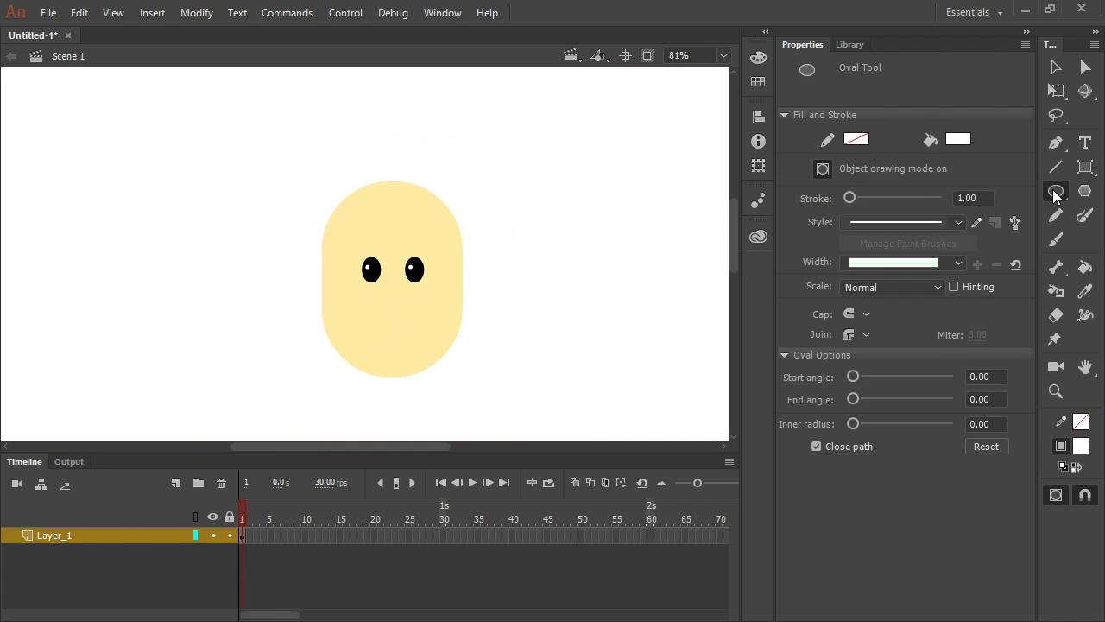
pyautogui.click(956, 139)
pyautogui.click(716, 266)
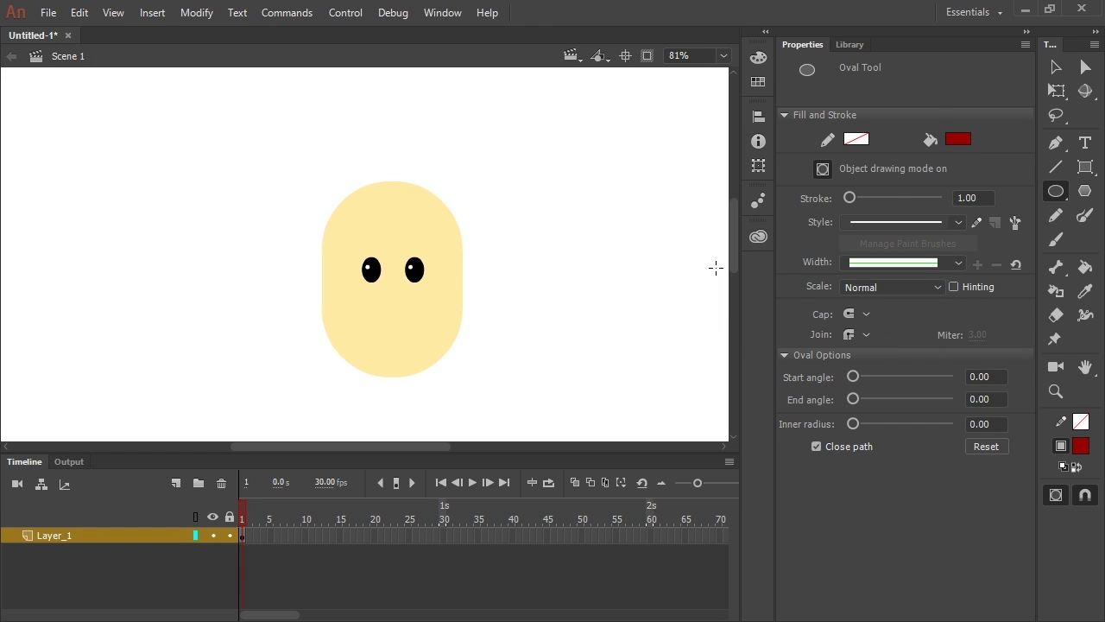
pyautogui.click(758, 58)
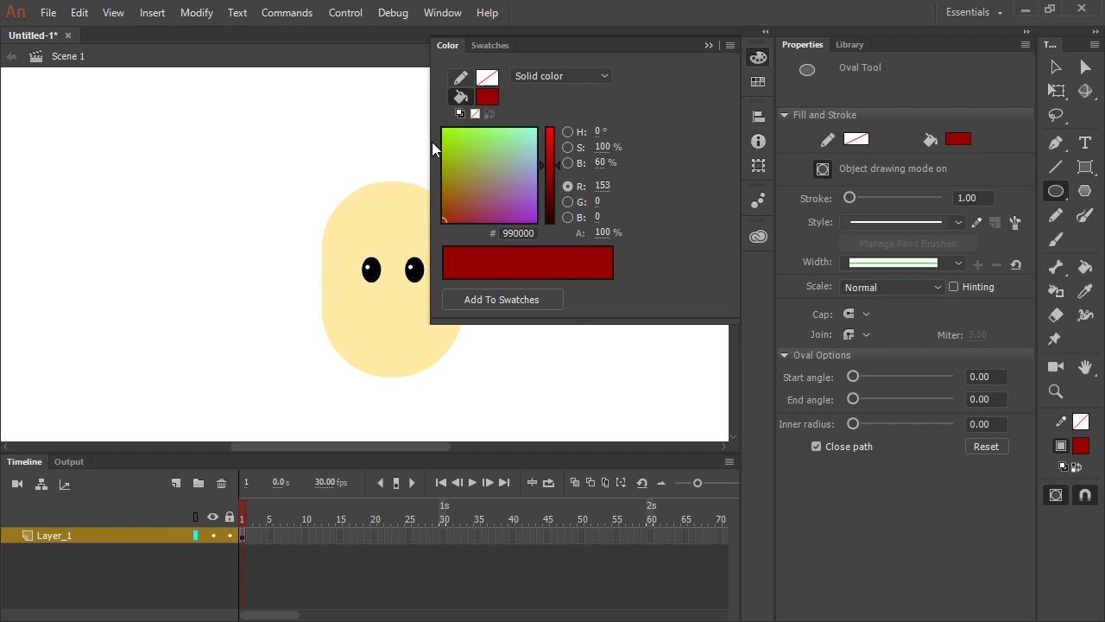
pyautogui.moveTo(434, 147); pyautogui.dragTo(552, 138)
pyautogui.moveTo(655, 164); pyautogui.dragTo(658, 180)
pyautogui.click(729, 45)
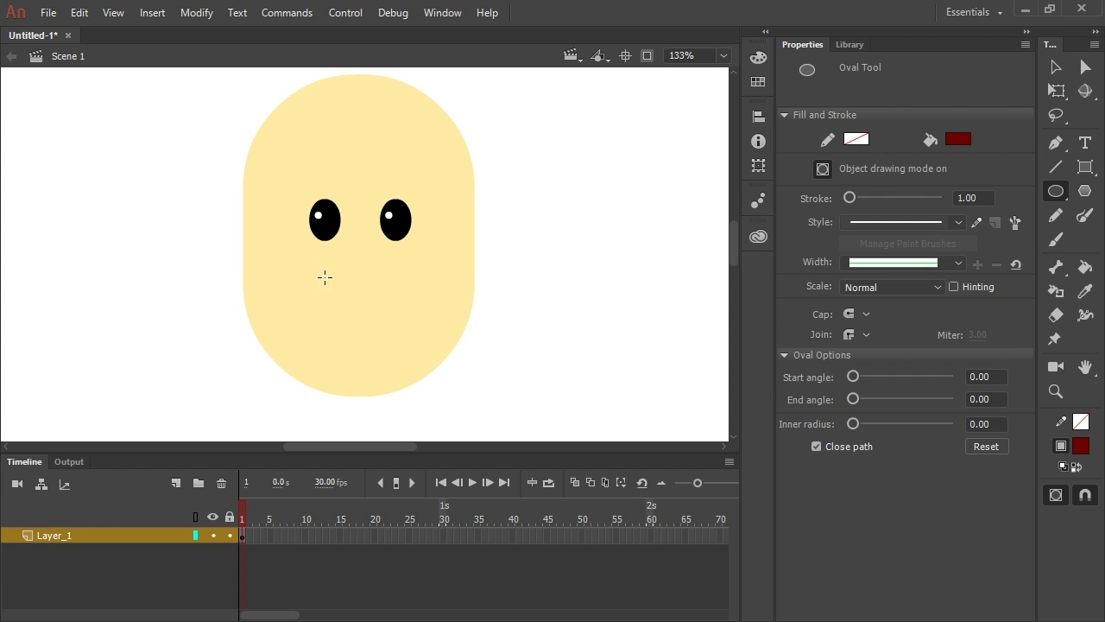
# Draw a dark red oval of about 168 × 156 px for the mouth and centre it below the eyes.
pyautogui.moveTo(279, 254); pyautogui.dragTo(473, 437)
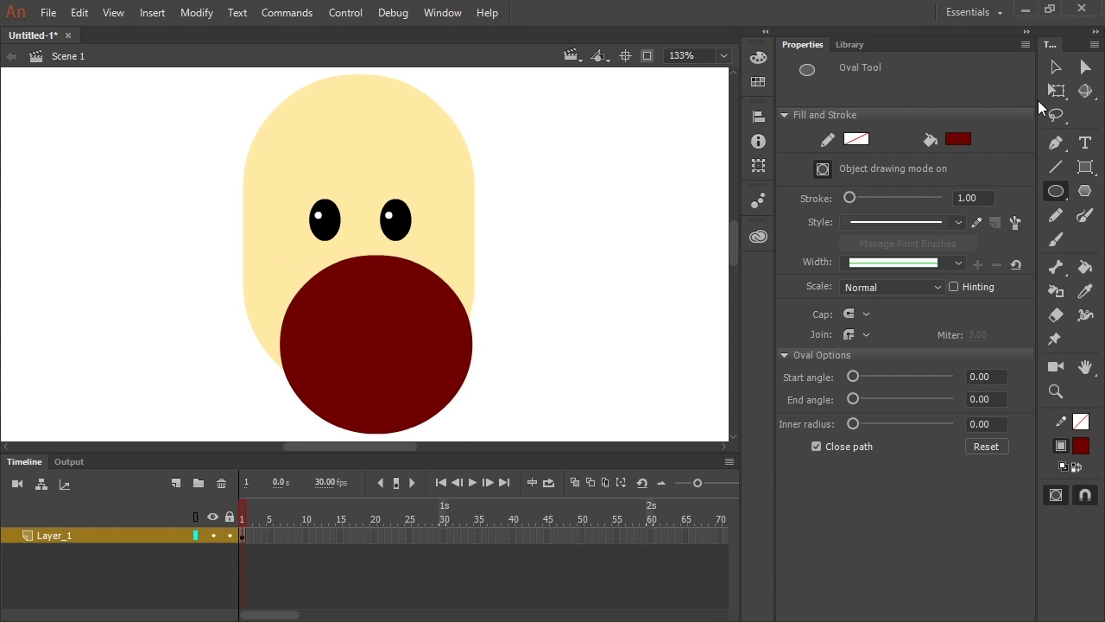
pyautogui.press('v')
pyautogui.moveTo(419, 352); pyautogui.dragTo(406, 338)
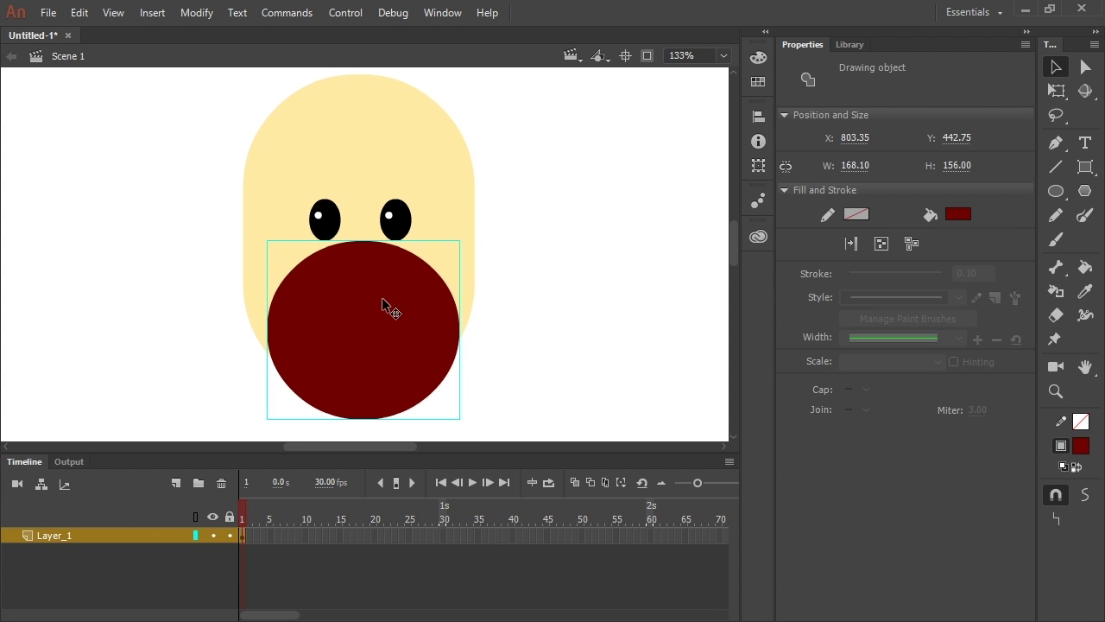
# Inside the mouth's drawing object, delete the oval's upper half and move the remaining half up onto the face.
pyautogui.doubleClick(382, 304)
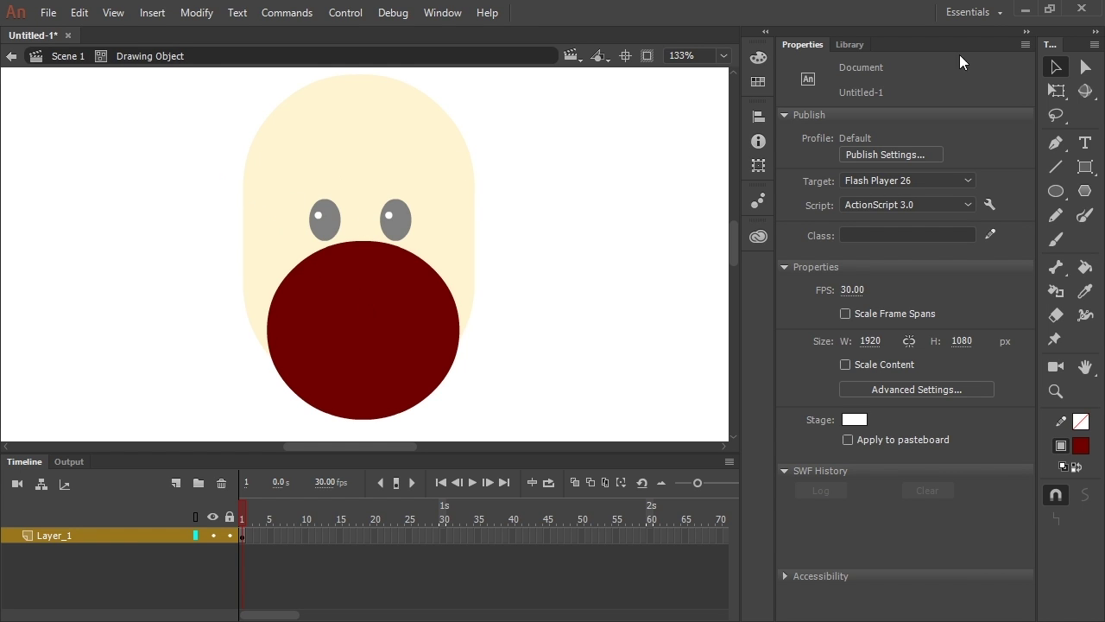
pyautogui.moveTo(227, 201)
pyautogui.mouseDown()
pyautogui.moveTo(495, 329)
pyautogui.moveTo(511, 326)
pyautogui.moveTo(354, 279)
pyautogui.moveTo(506, 348)
pyautogui.moveTo(310, 238)
pyautogui.moveTo(495, 329)
pyautogui.moveTo(516, 327)
pyautogui.mouseUp()
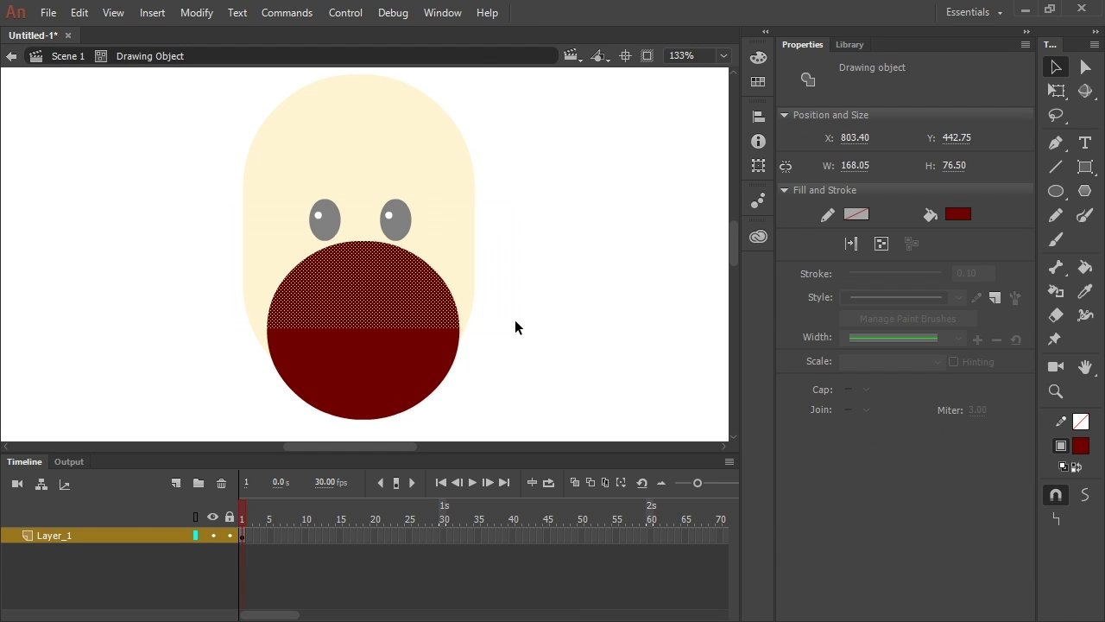
pyautogui.press('Delete')
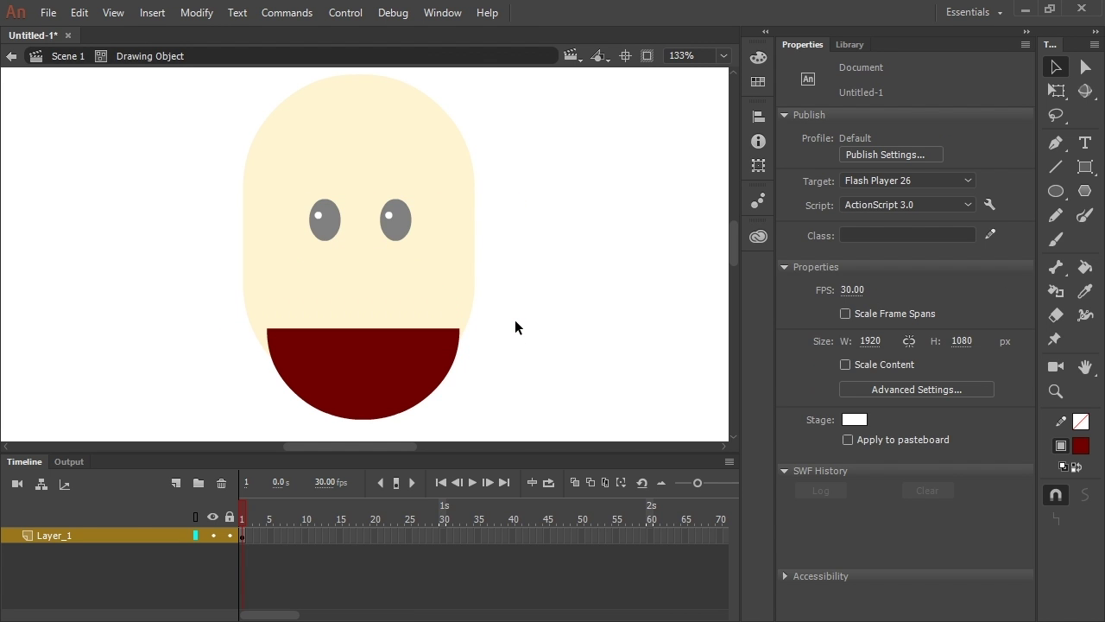
pyautogui.moveTo(395, 379)
pyautogui.mouseDown()
pyautogui.moveTo(394, 308)
pyautogui.moveTo(386, 322)
pyautogui.mouseUp()
pyautogui.click(511, 339)
# Fill the mouth's upper strip, about 177 × 32 px, with white to form the teeth.
pyautogui.moveTo(218, 169); pyautogui.dragTo(506, 286)
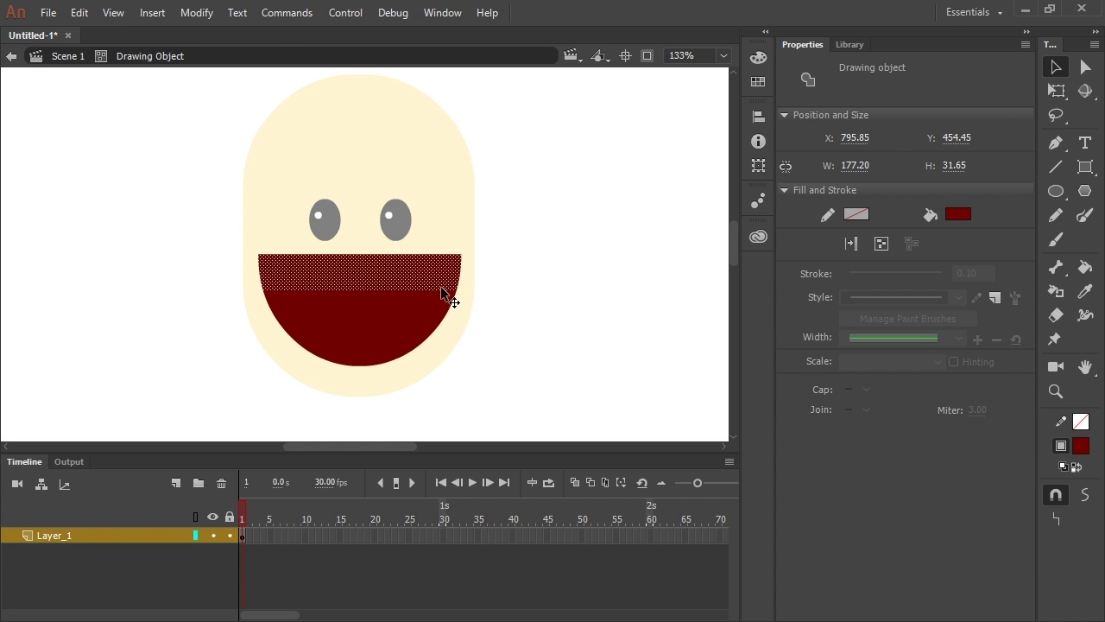
pyautogui.click(959, 214)
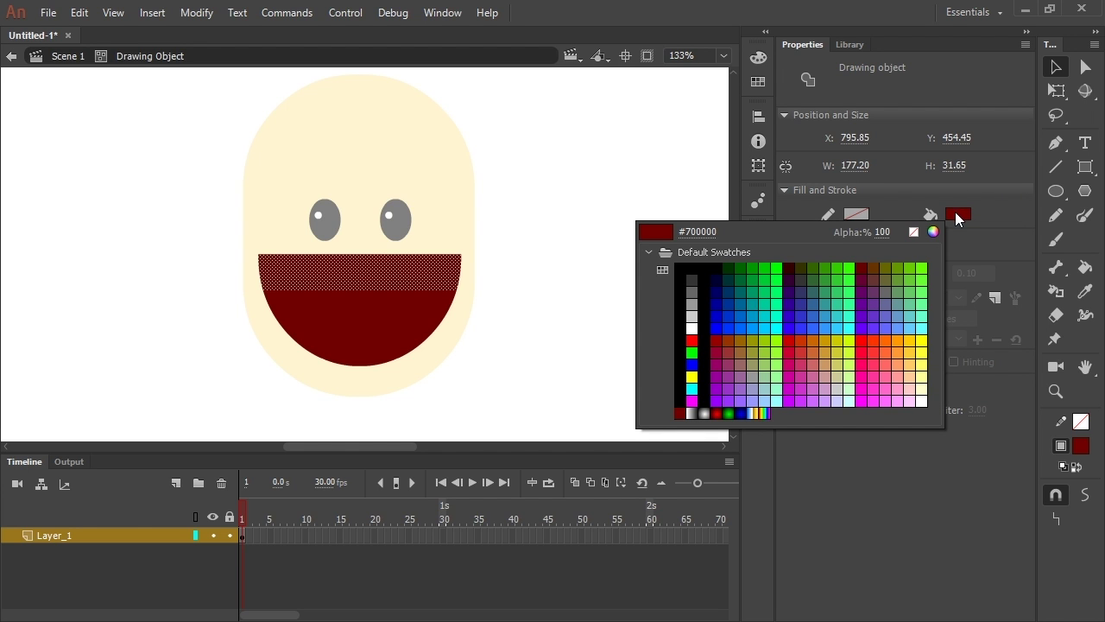
pyautogui.click(691, 328)
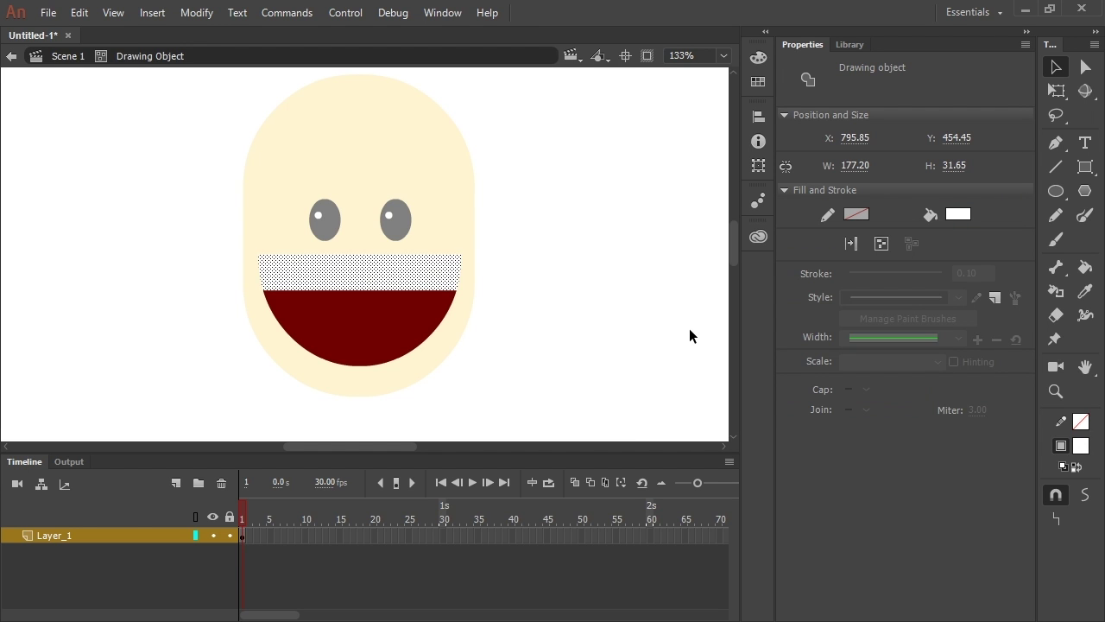
pyautogui.click(513, 339)
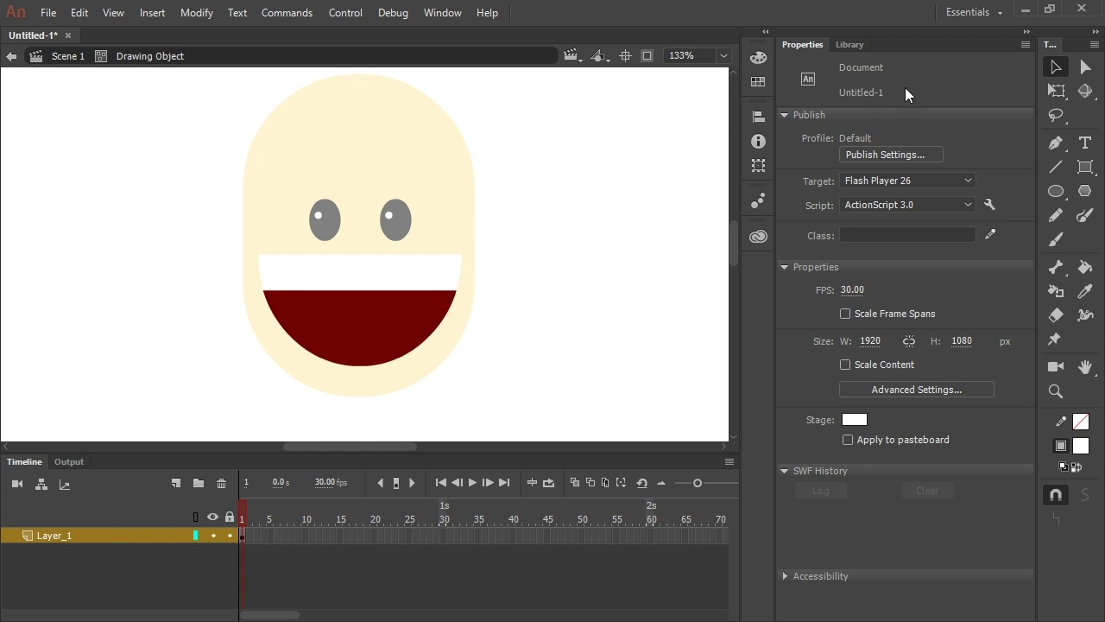
# Mix the pink fill colour #D14A5A and add it to the swatches.
pyautogui.click(758, 57)
pyautogui.click(614, 180)
pyautogui.click(577, 194)
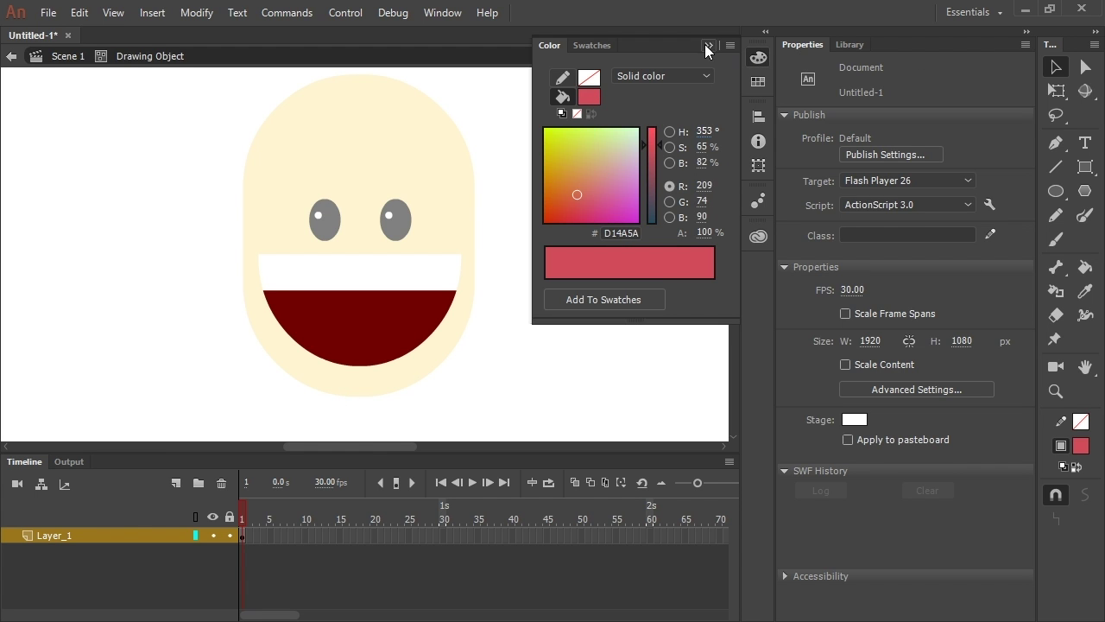
pyautogui.click(708, 45)
# Fill the mouth's lowest strip, about 117 × 24 px, with pink #D14A5A to form the tongue.
pyautogui.click(1053, 68)
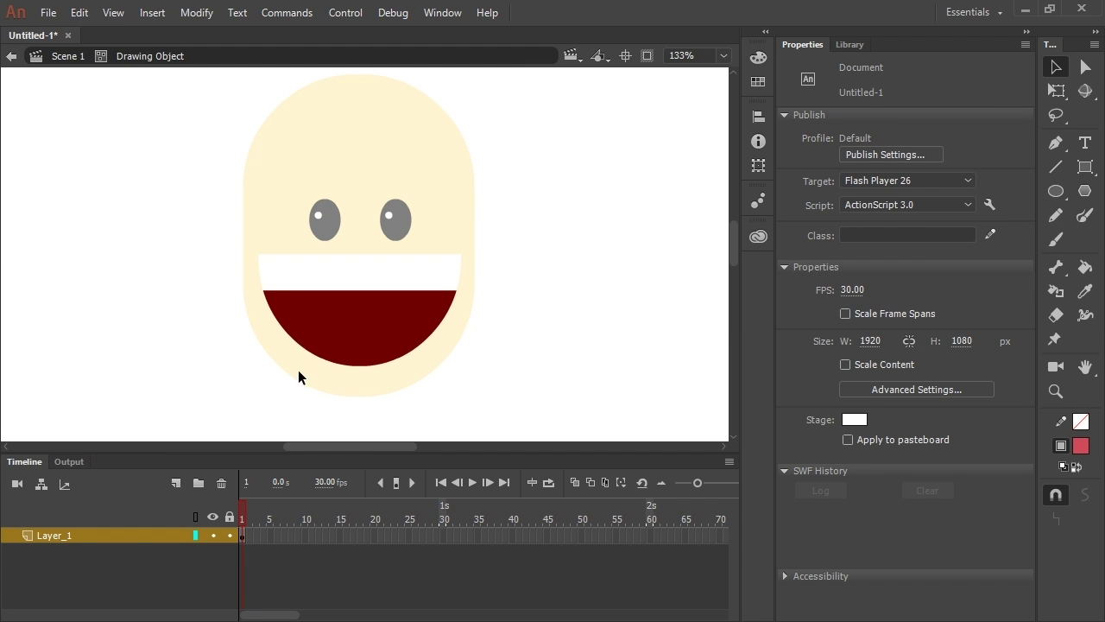
pyautogui.moveTo(289, 416)
pyautogui.mouseDown()
pyautogui.moveTo(433, 362)
pyautogui.moveTo(442, 338)
pyautogui.mouseUp()
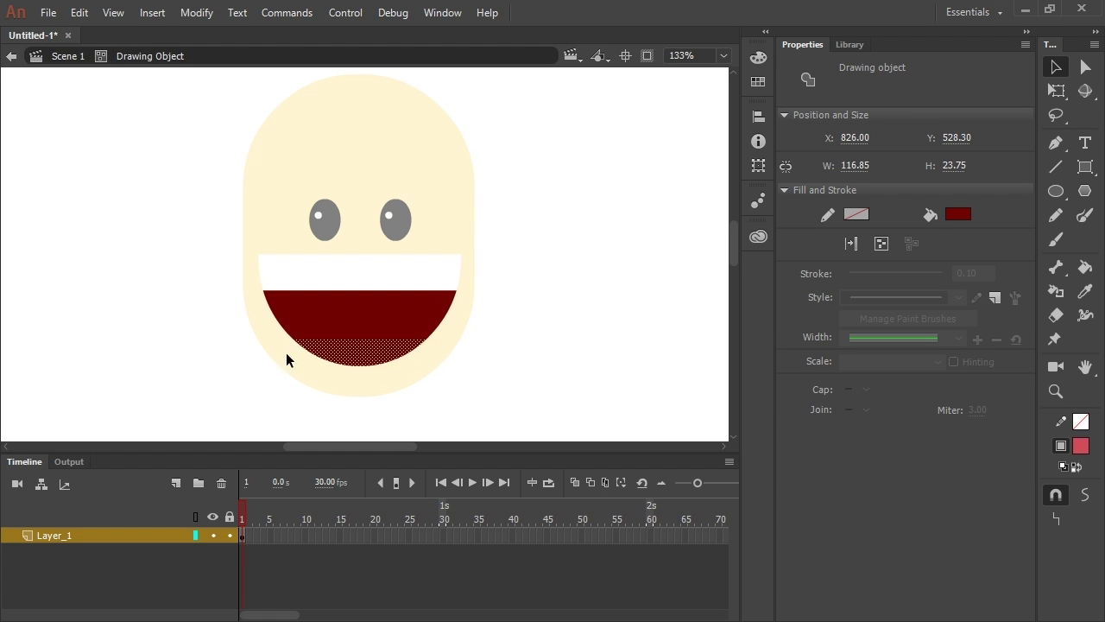
pyautogui.click(958, 215)
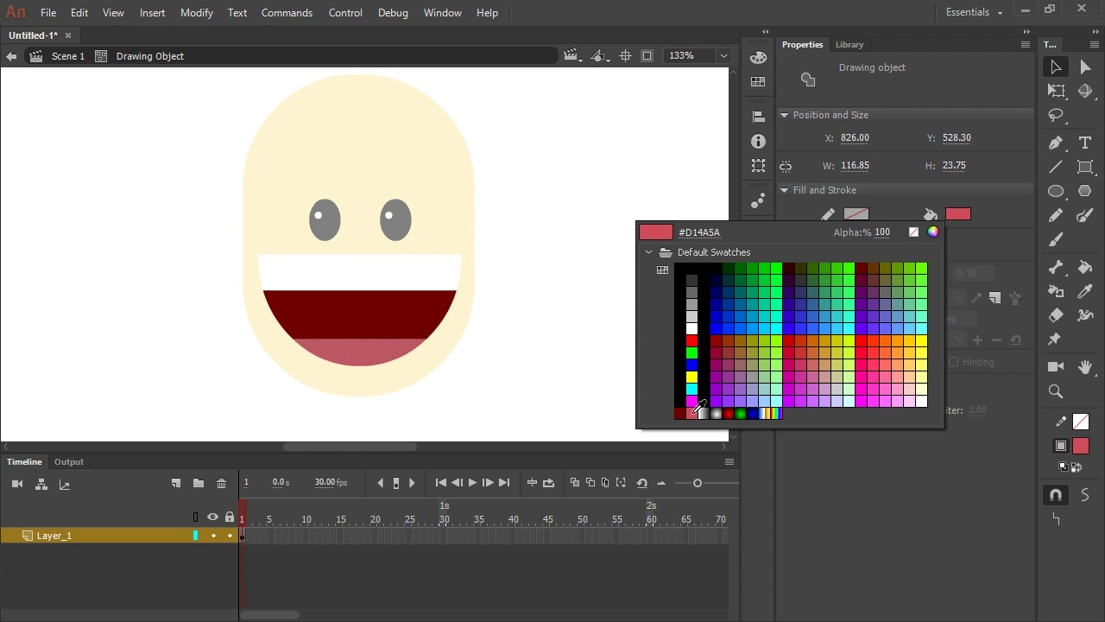
pyautogui.click(691, 413)
pyautogui.click(689, 387)
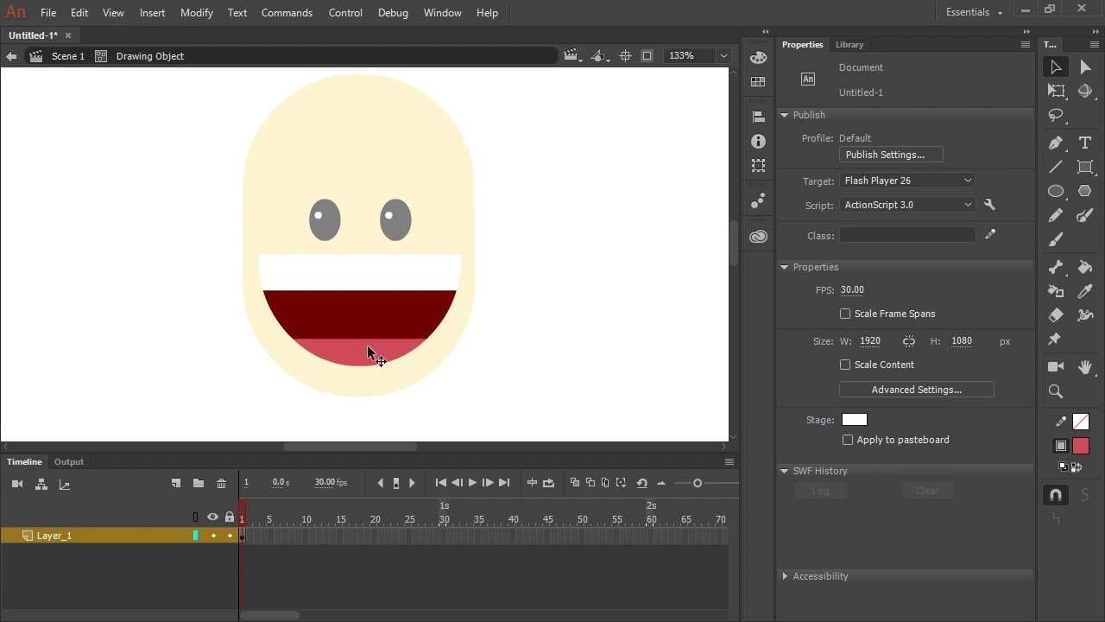
# Zoom in on the tongue to 265% and activate the Selection tool.
pyautogui.press('z')
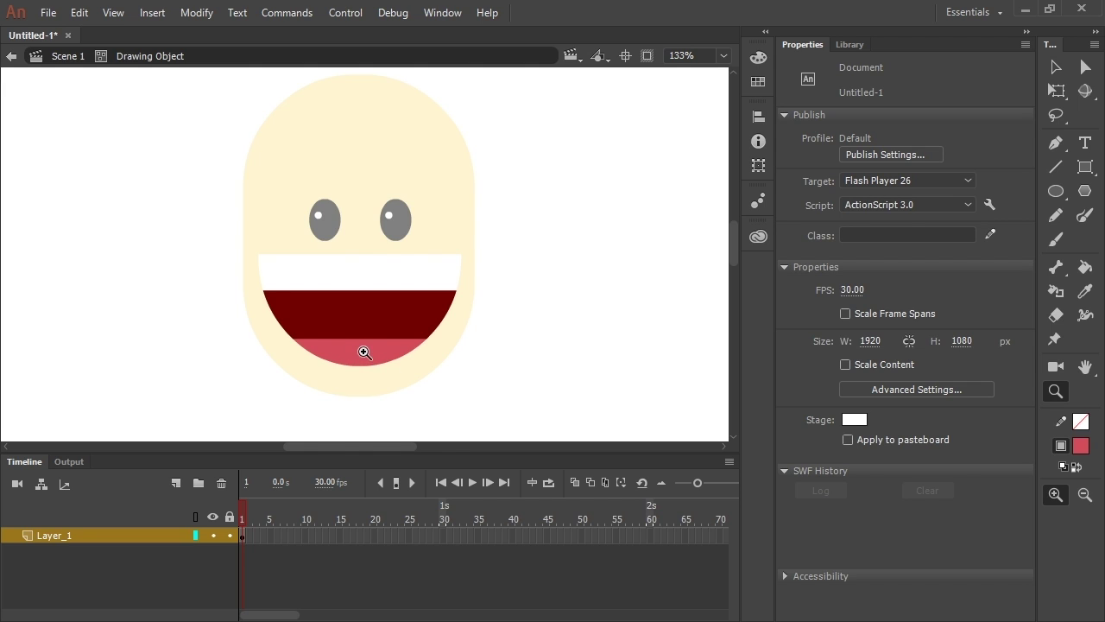
pyautogui.click(366, 352)
pyautogui.click(1055, 67)
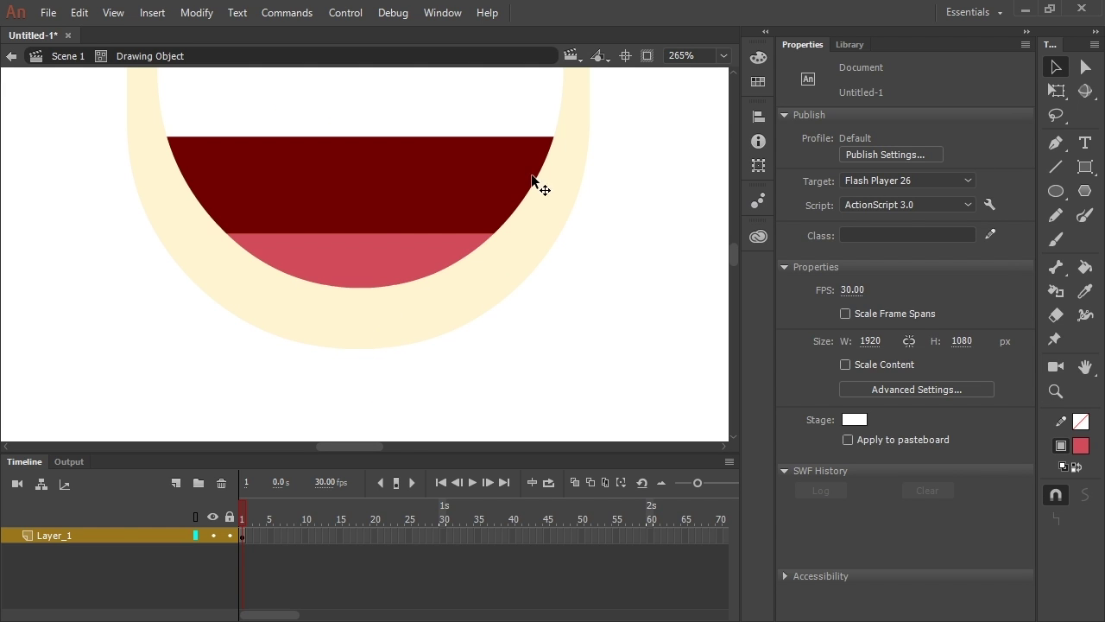